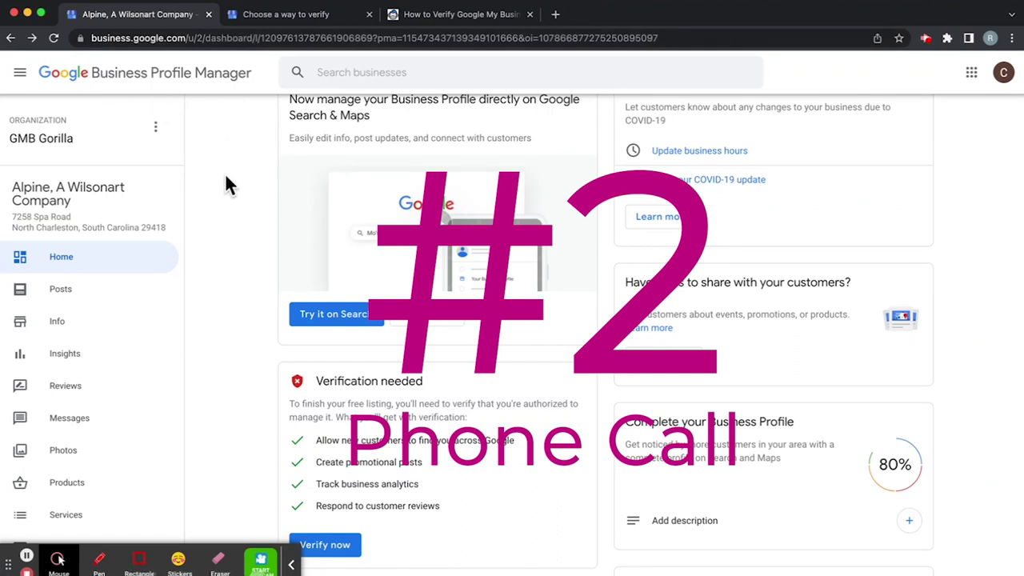
# Open the Verification needed card's verify choices: code by phone call, text or email.
pyautogui.scroll(-1, 224, 173)
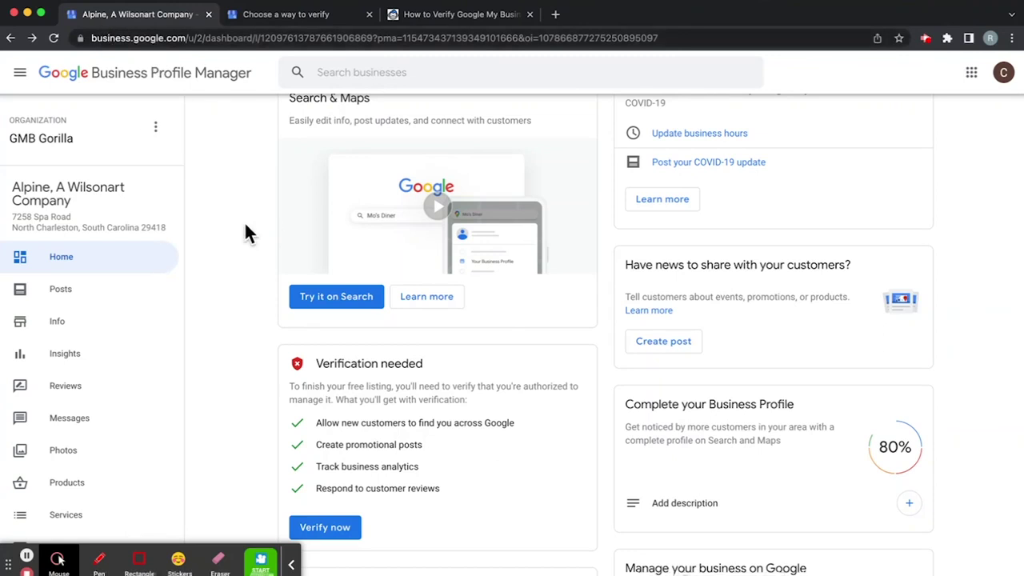
pyautogui.scroll(-4, 251, 297)
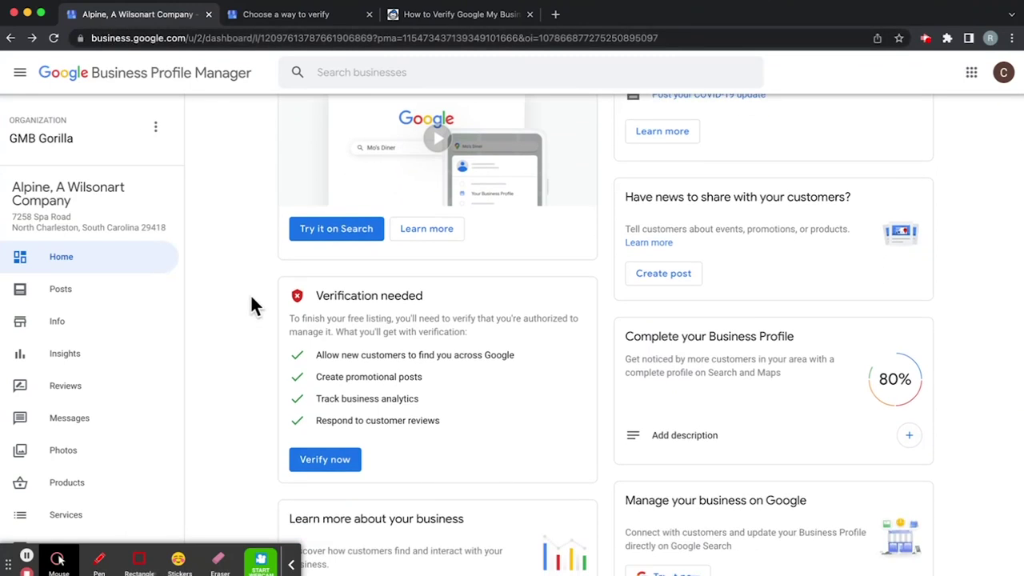
pyautogui.scroll(-1, 247, 296)
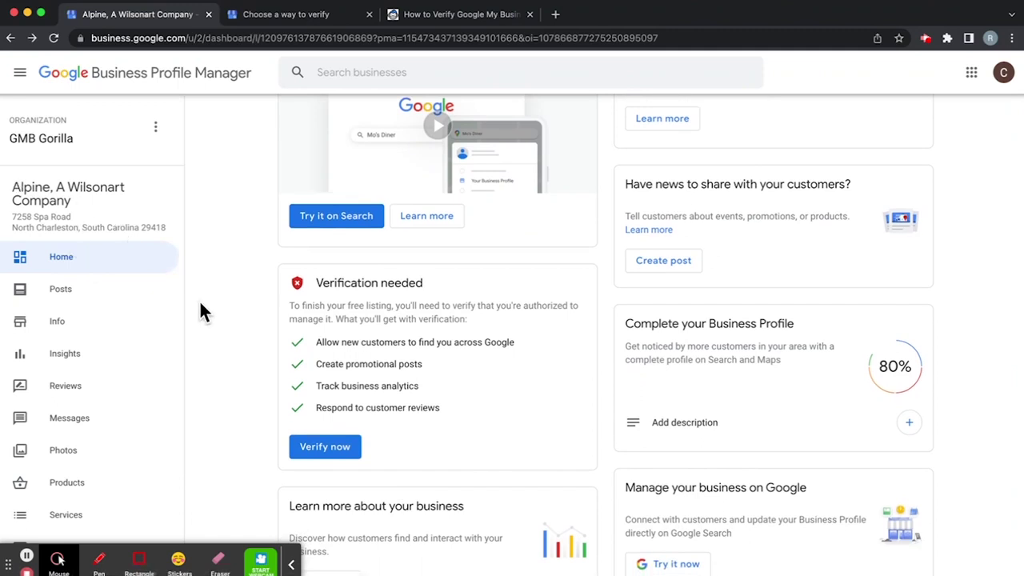
pyautogui.click(328, 450)
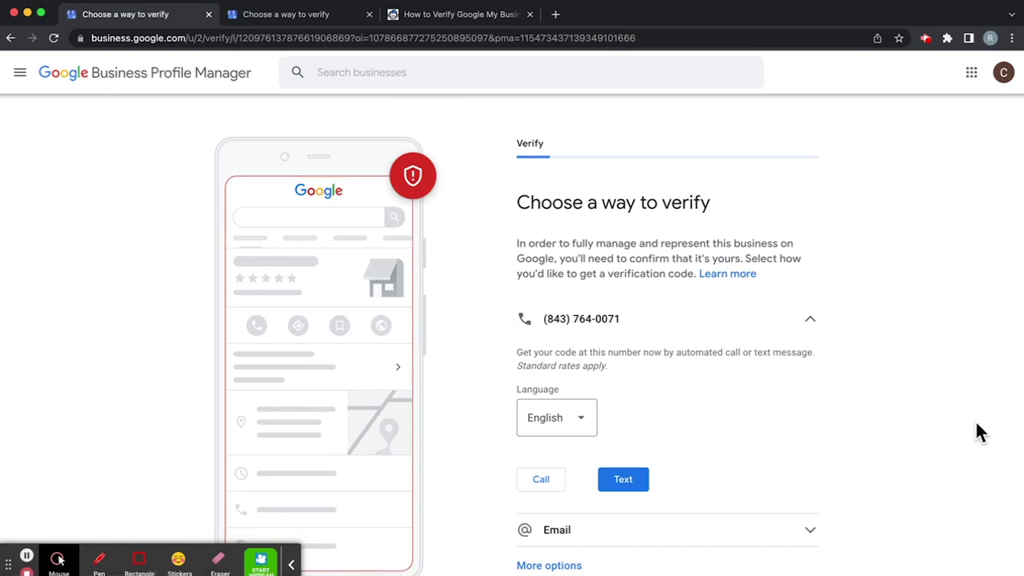
pyautogui.scroll(-2, 978, 421)
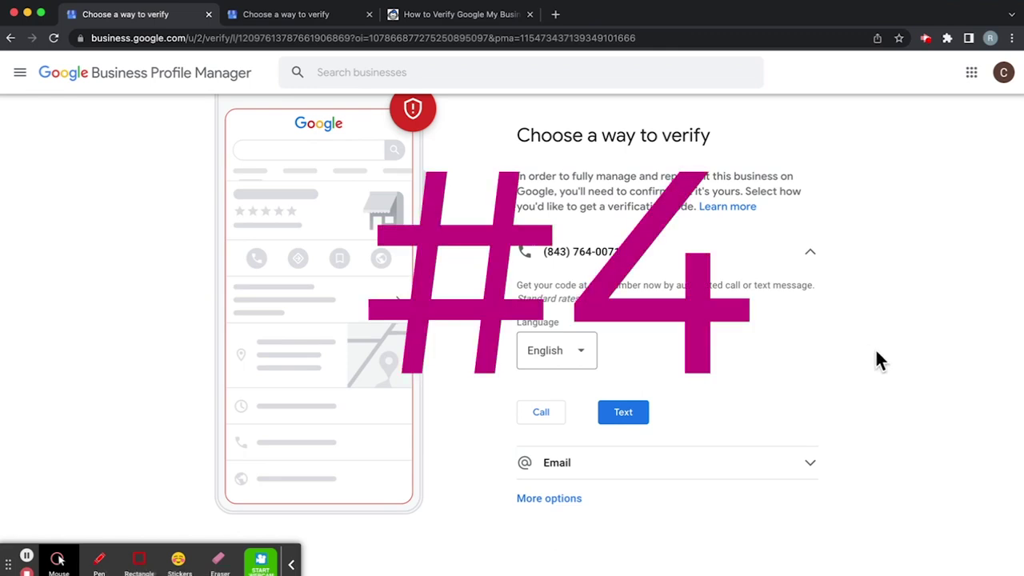
pyautogui.scroll(-1, 876, 356)
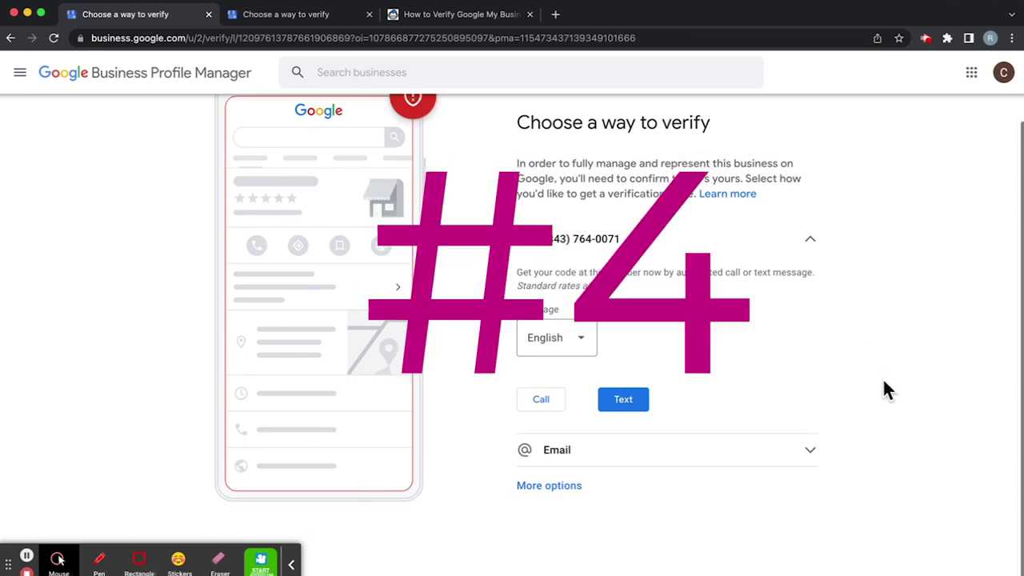
# Expand the Email option and its address field, then reveal the postcard and Verify Later options.
pyautogui.click(573, 454)
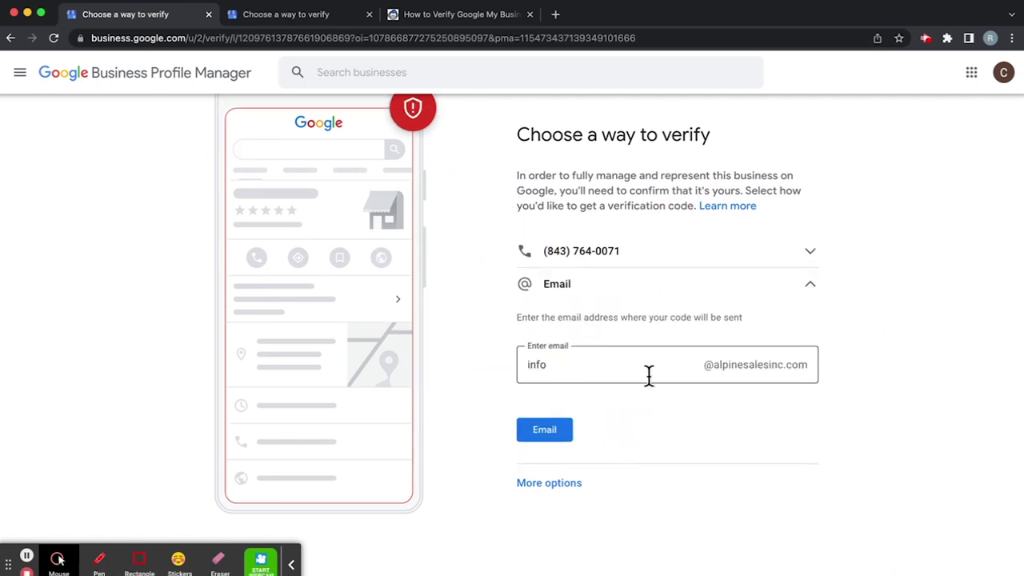
pyautogui.click(692, 365)
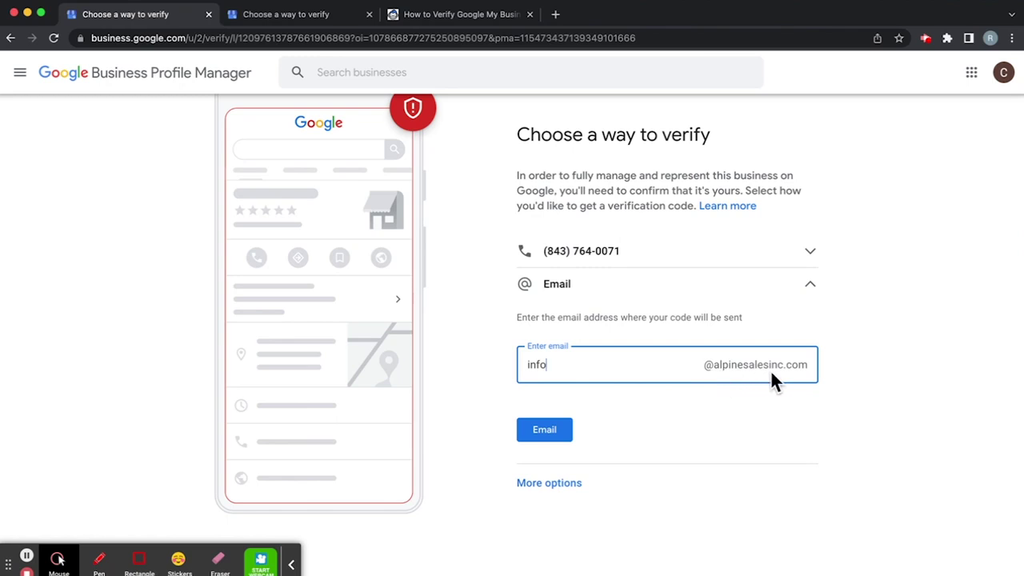
pyautogui.click(564, 484)
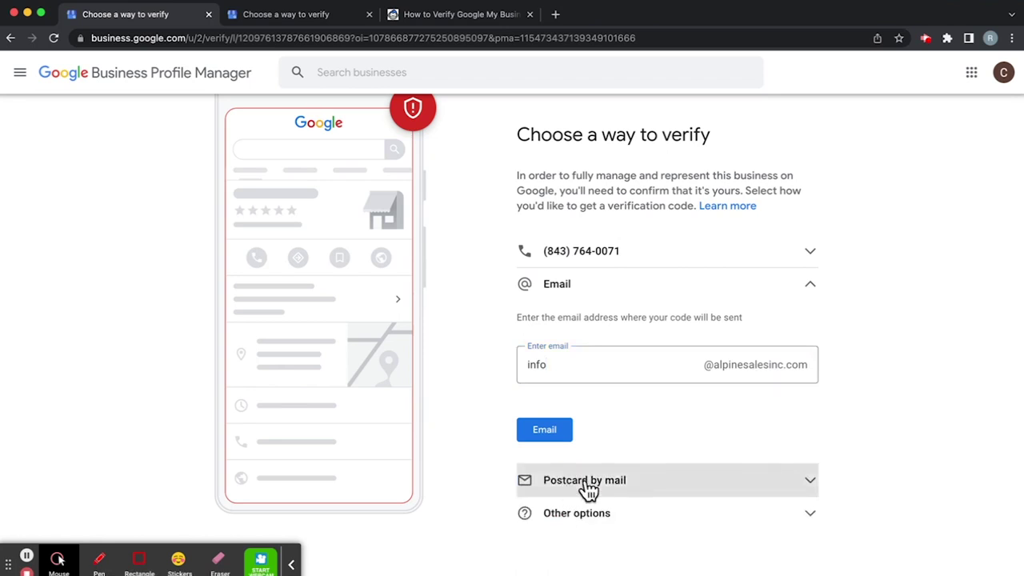
pyautogui.scroll(-1, 913, 390)
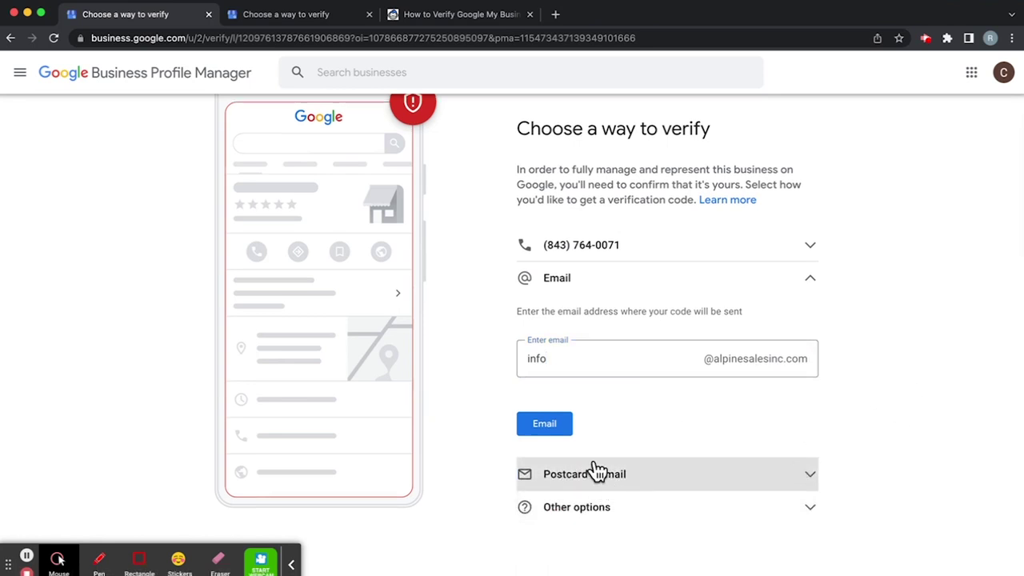
pyautogui.click(584, 518)
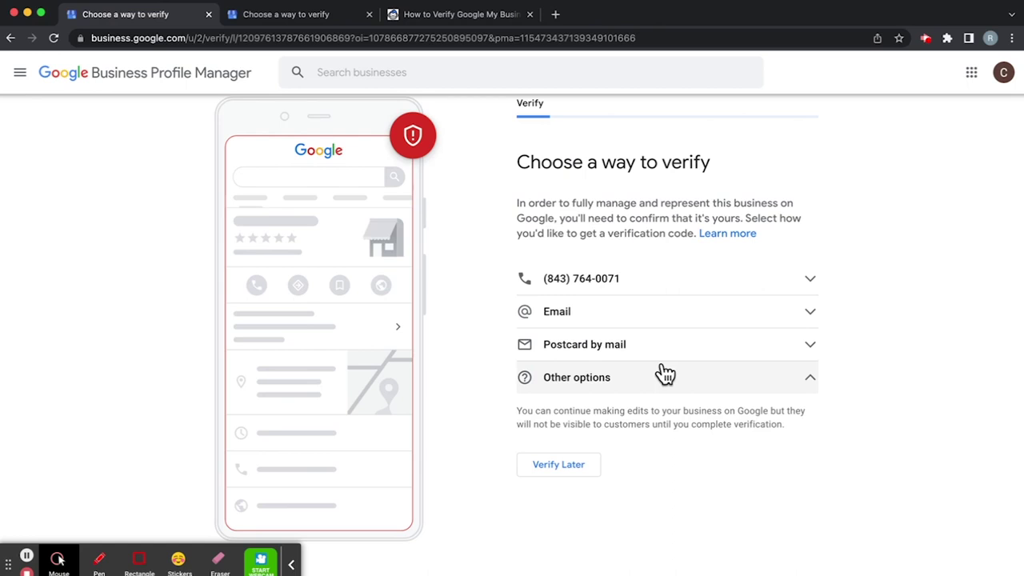
# Switch to the second business's verify page and expand its Call and Text option.
pyautogui.click(294, 18)
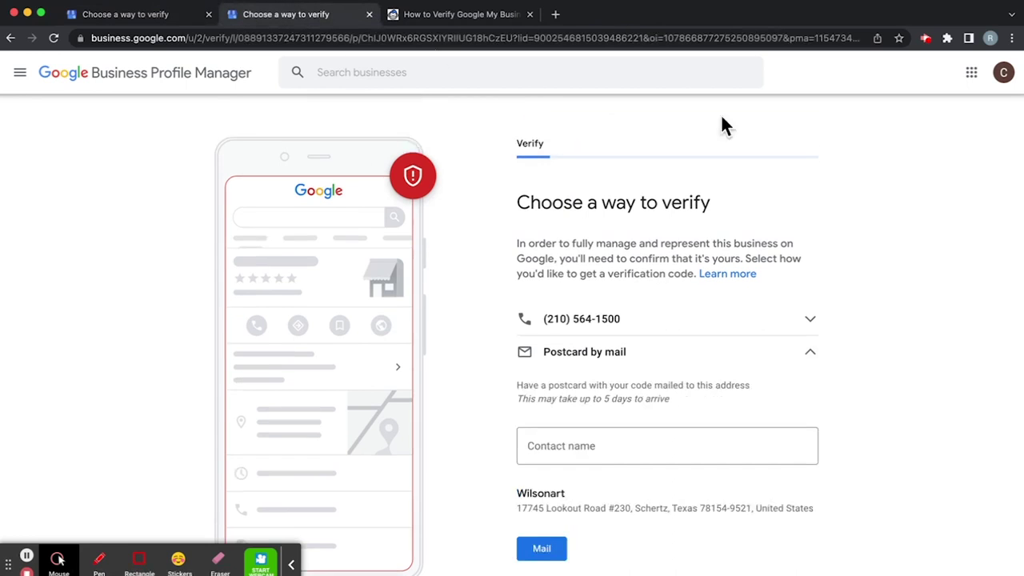
pyautogui.click(647, 334)
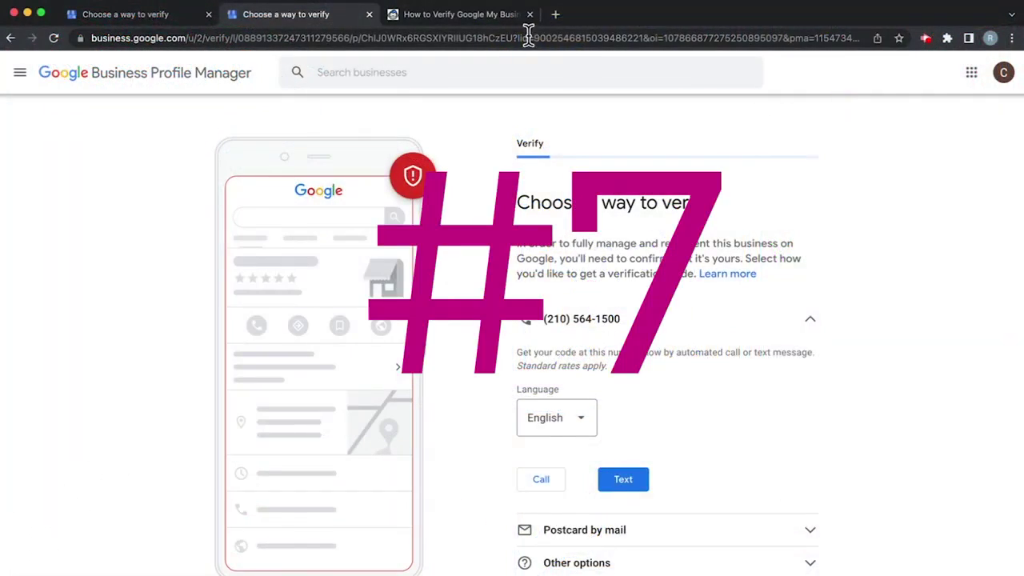
# Search Google for 'google support' in a new browser tab.
pyautogui.click(551, 16)
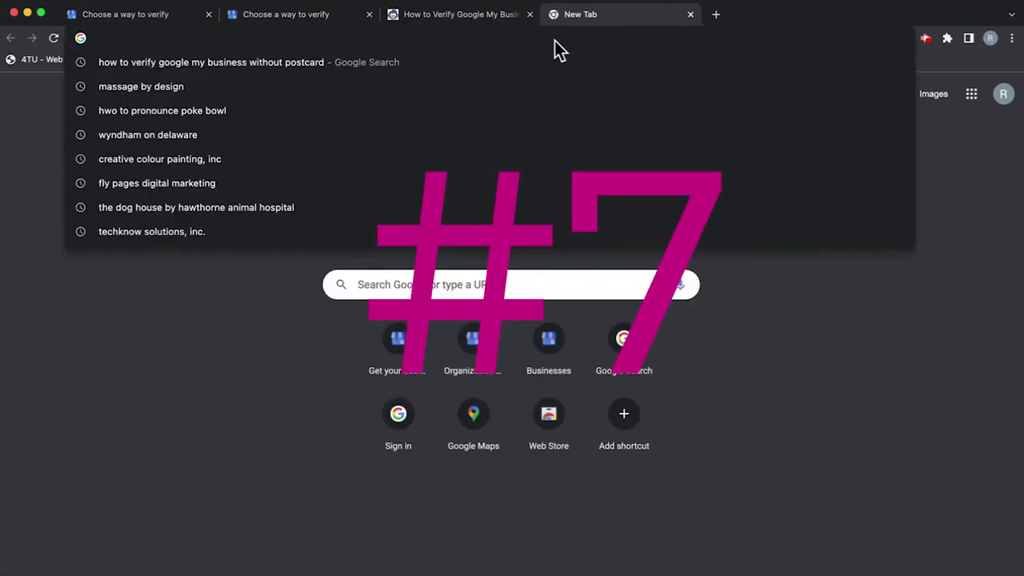
pyautogui.write('suop')
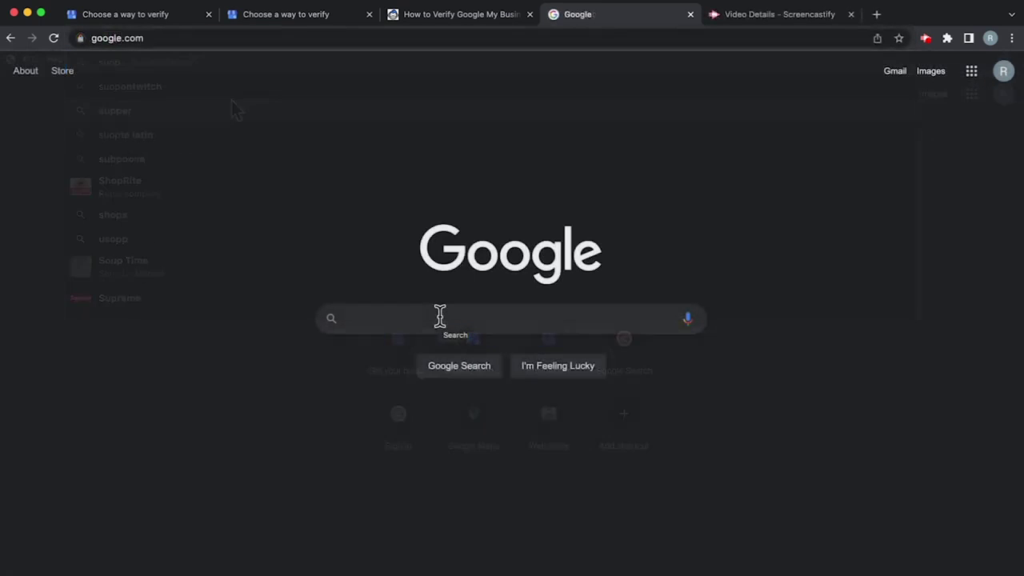
pyautogui.click(440, 317)
pyautogui.write('google s')
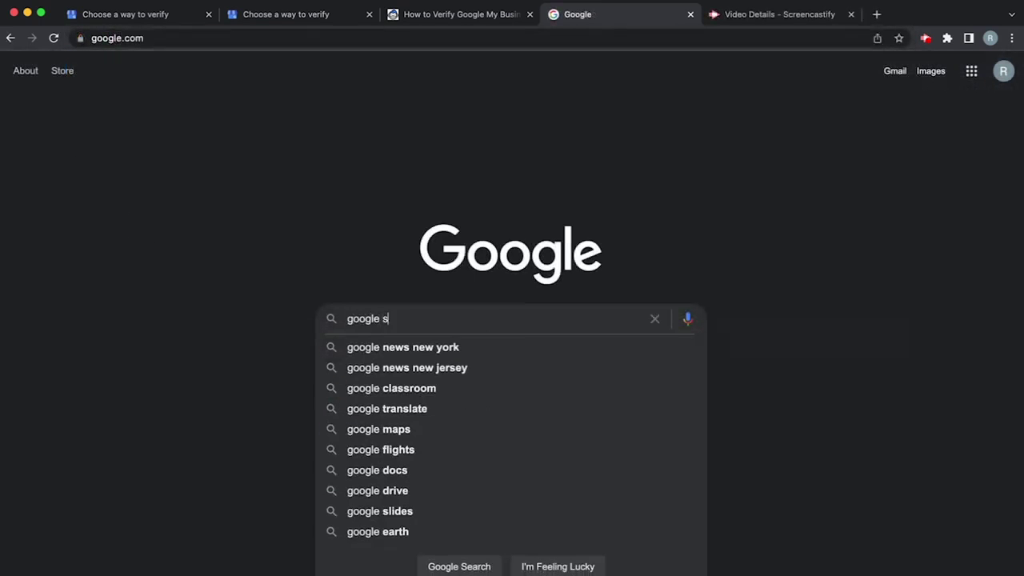
pyautogui.write('upp')
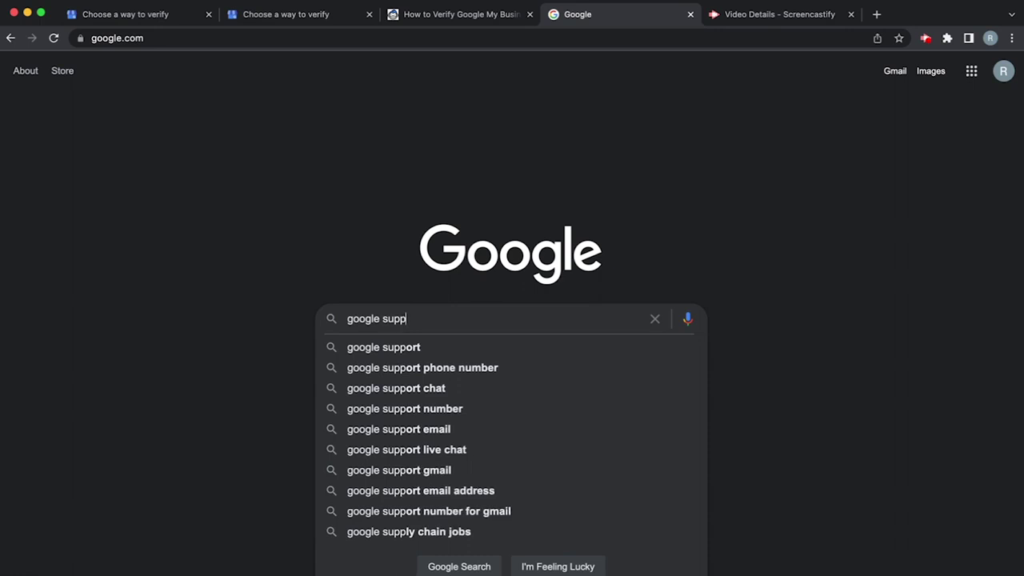
pyautogui.write('ort')
pyautogui.press('Return')
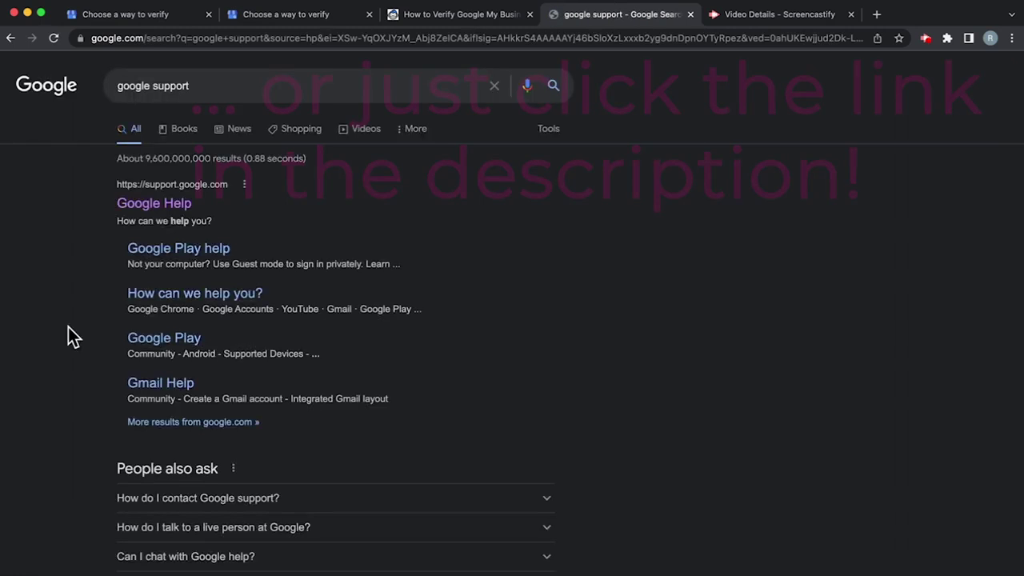
# Open the Google Help site and scroll to its Business products list.
pyautogui.click(164, 204)
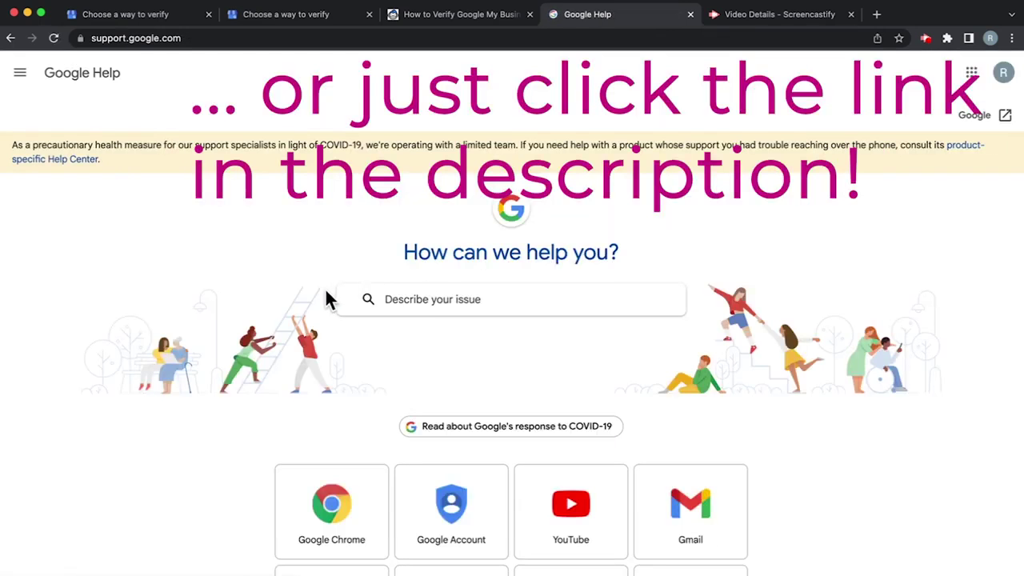
pyautogui.scroll(-10, 312, 340)
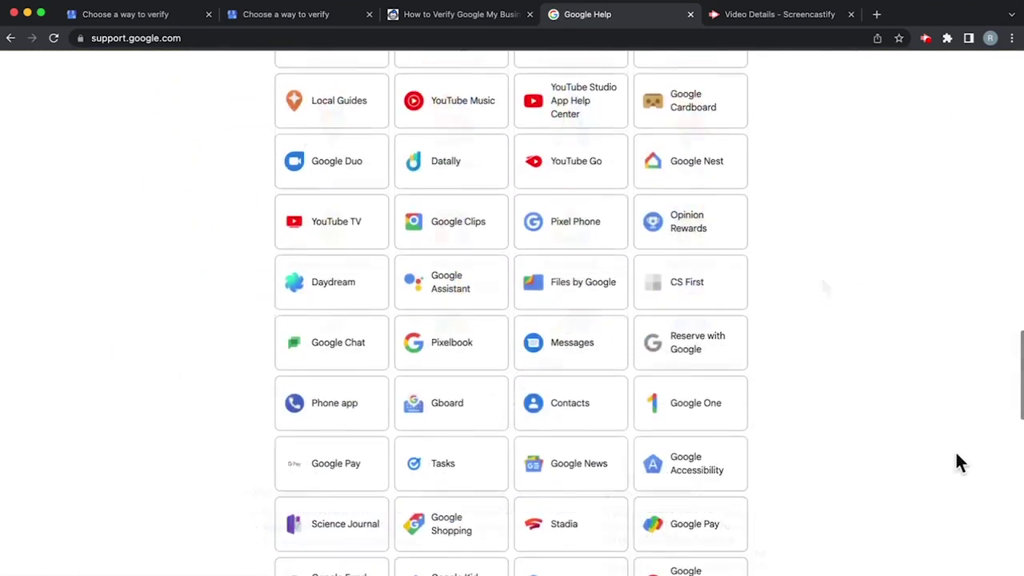
pyautogui.scroll(-10, 958, 462)
pyautogui.scroll(11, 957, 463)
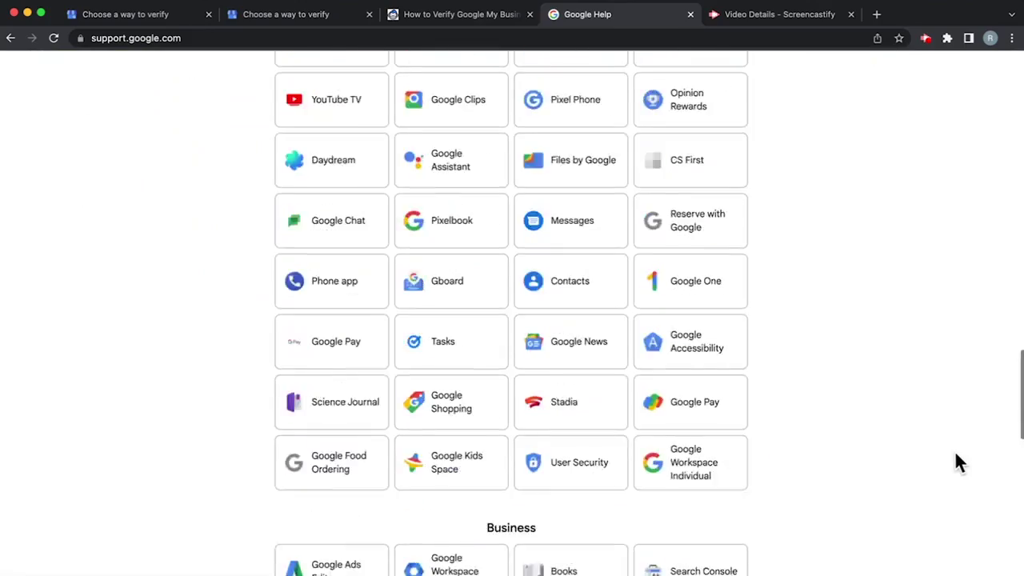
pyautogui.scroll(-6, 956, 456)
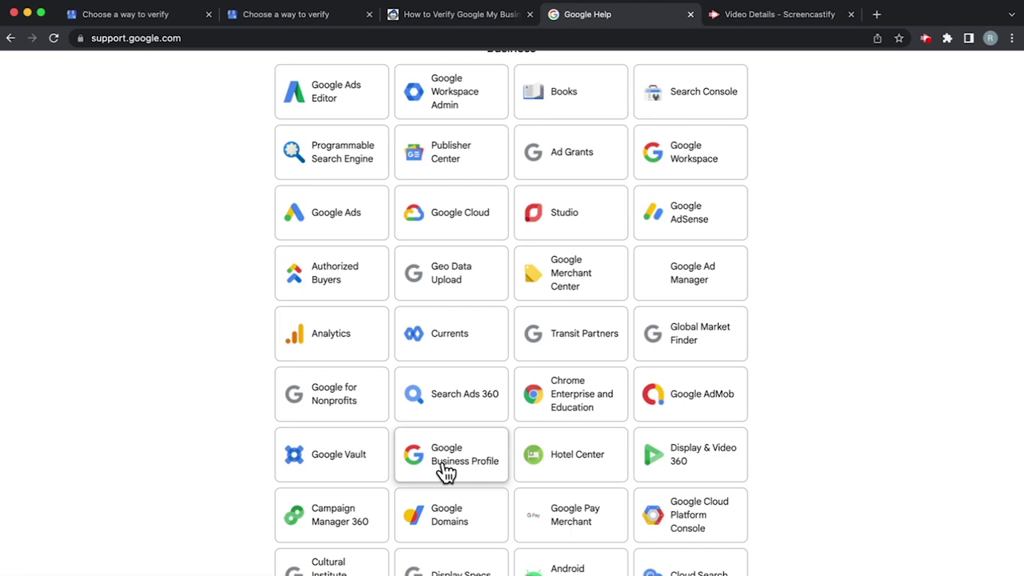
# Open the Google Business Profile help centre's 'Verify one or several businesses' topic and its Contact us form.
pyautogui.click(443, 463)
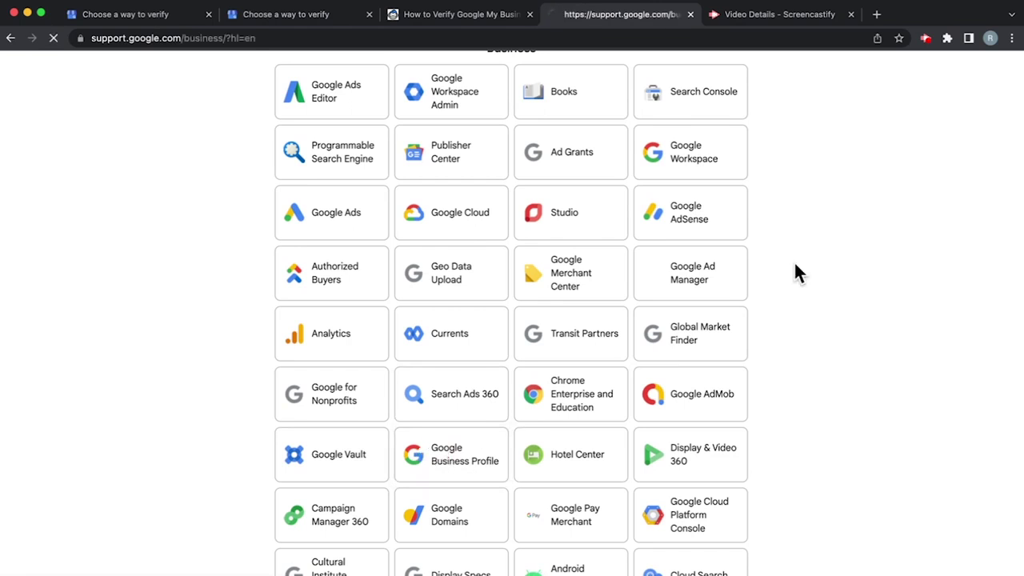
pyautogui.scroll(-2, 512, 324)
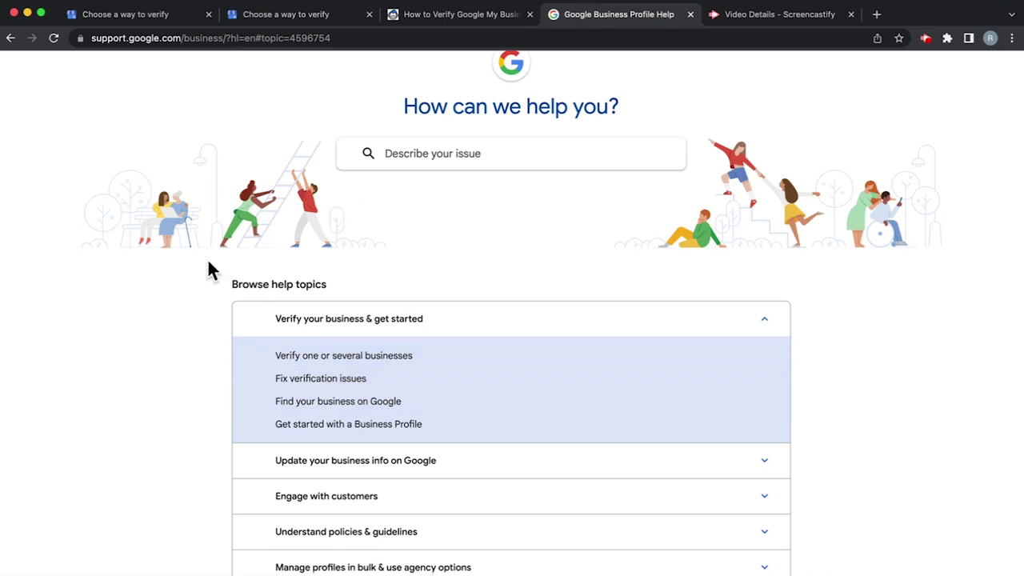
pyautogui.click(321, 360)
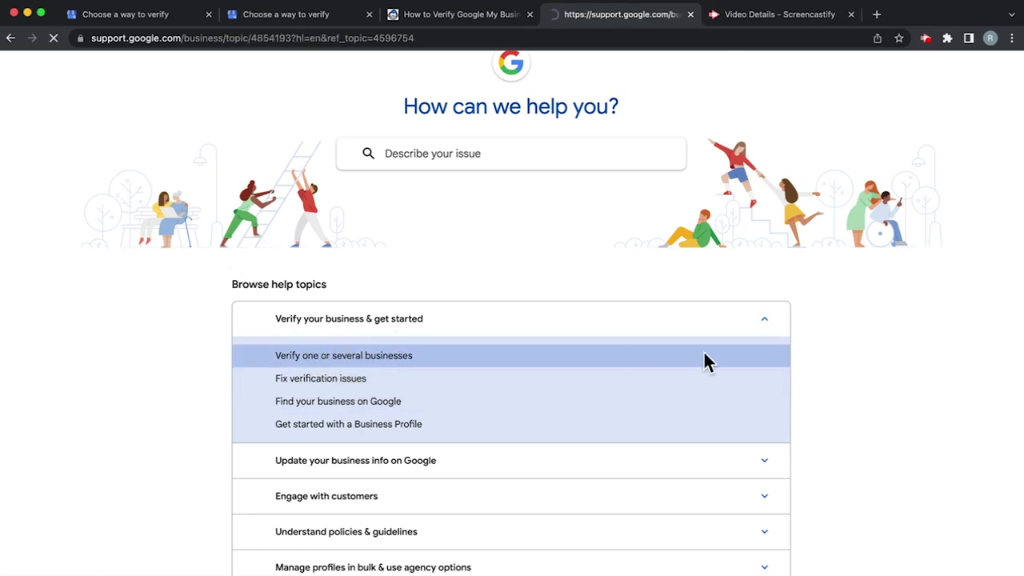
pyautogui.scroll(-1, 692, 418)
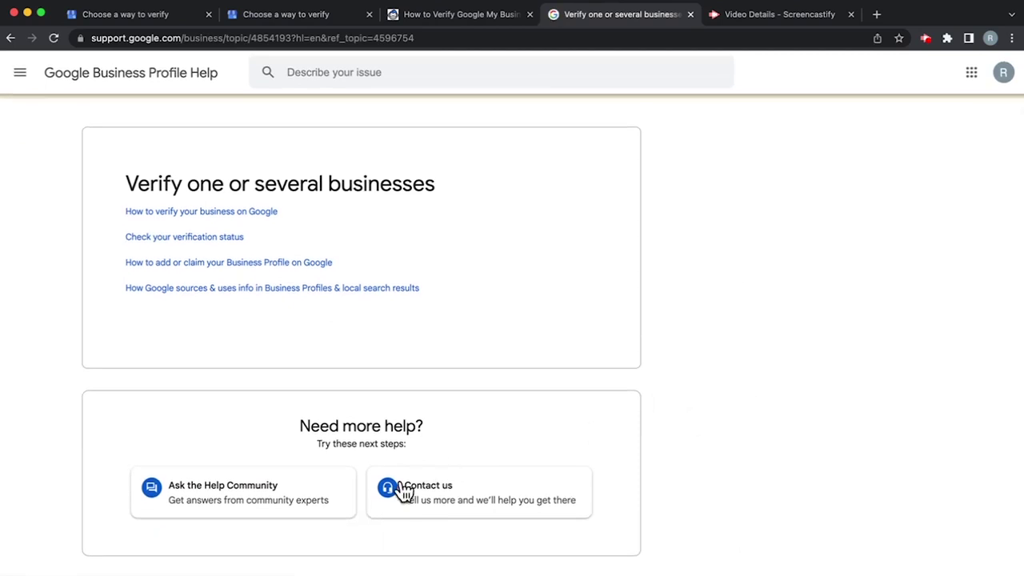
pyautogui.click(455, 488)
pyautogui.scroll(-1, 820, 385)
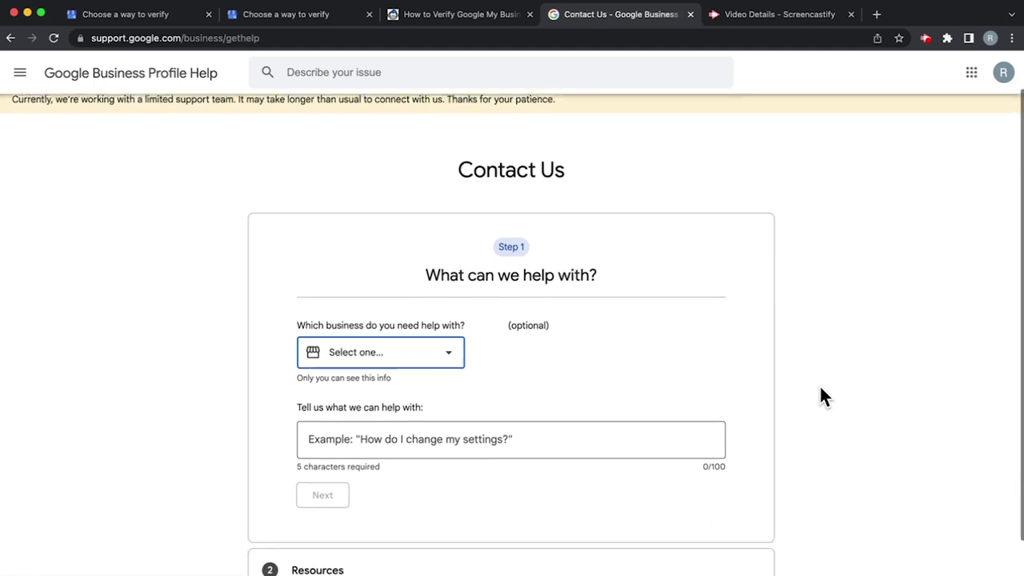